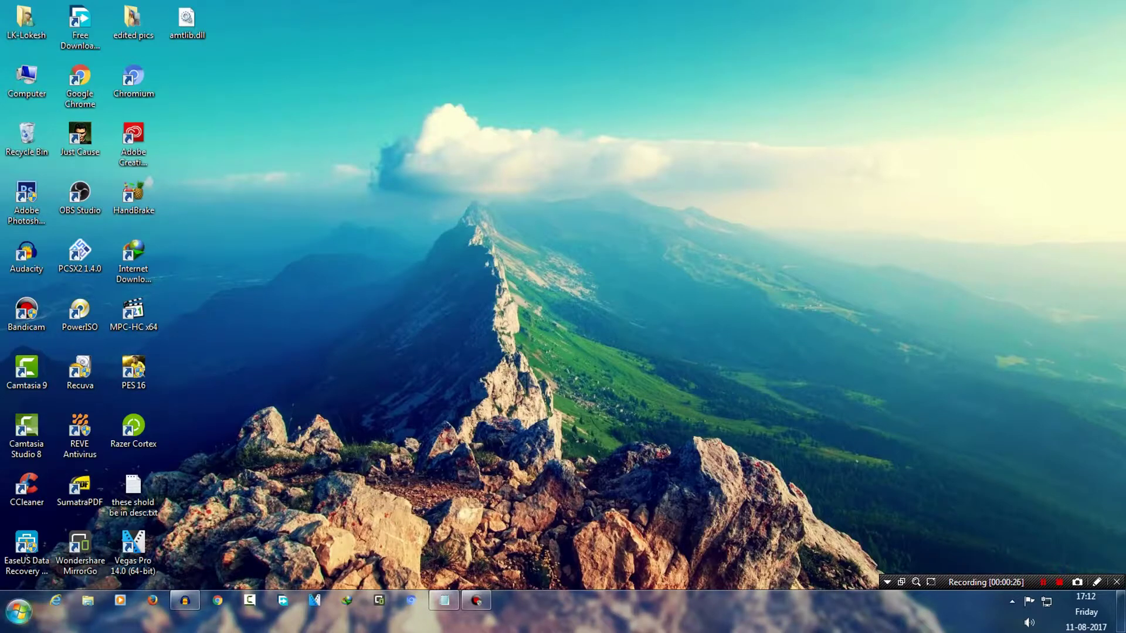
- Check the Photoshop CC 2017 jump list in the Start menu, then refresh the desktop
{"action": "left_click", "coordinate": [18, 611]}
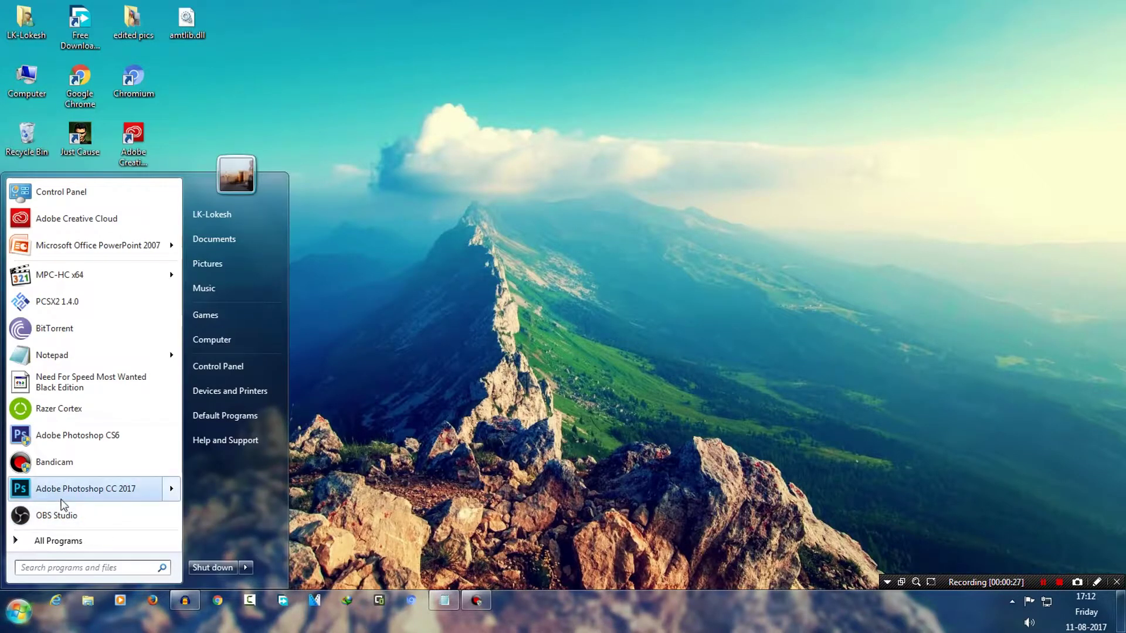
{"action": "left_click", "coordinate": [172, 488]}
{"action": "key", "text": "Return"}
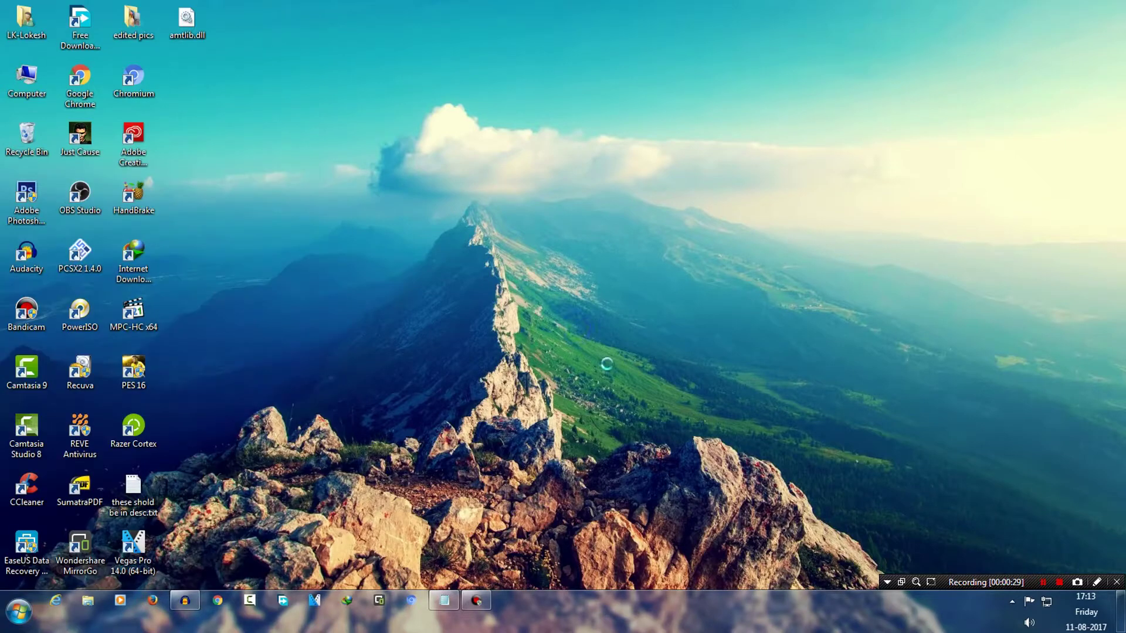
{"action": "right_click", "coordinate": [608, 365]}
{"action": "left_click", "coordinate": [612, 367]}
- Select the Adobe Creative Cloud desktop shortcut and show its context menu
{"action": "right_click", "coordinate": [181, 25]}
{"action": "left_click", "coordinate": [454, 70]}
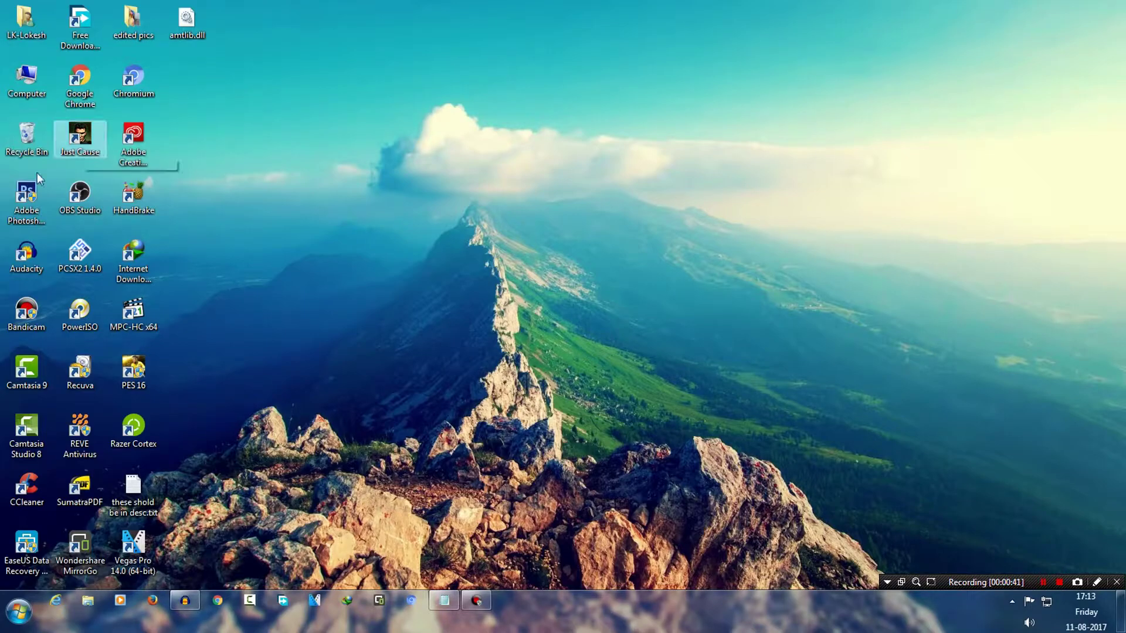
{"action": "left_click", "coordinate": [123, 150]}
{"action": "right_click", "coordinate": [123, 149]}
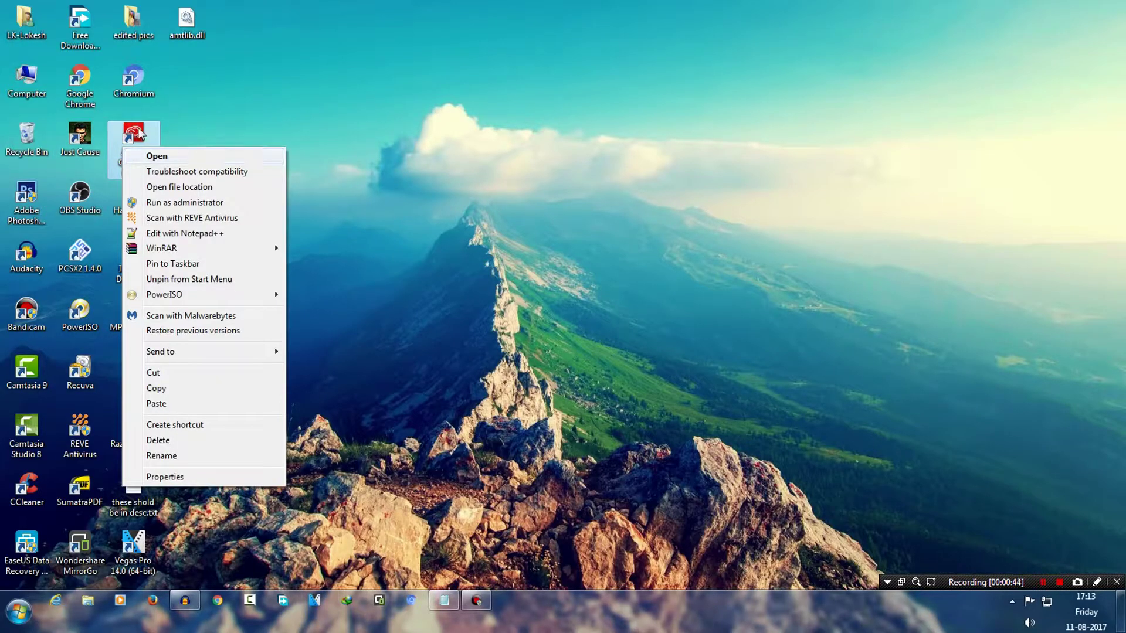
{"action": "left_click", "coordinate": [134, 130]}
- Launch Adobe Creative Cloud from its shortcut's context menu, showing the Apps tab
{"action": "right_click", "coordinate": [143, 131]}
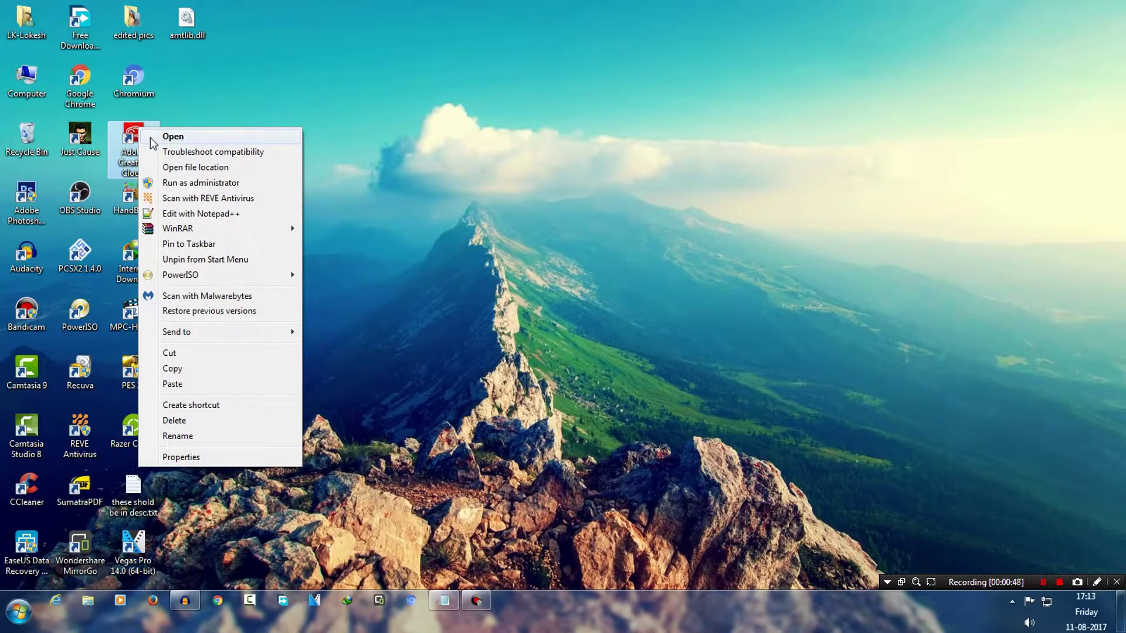
{"action": "left_click", "coordinate": [150, 138]}
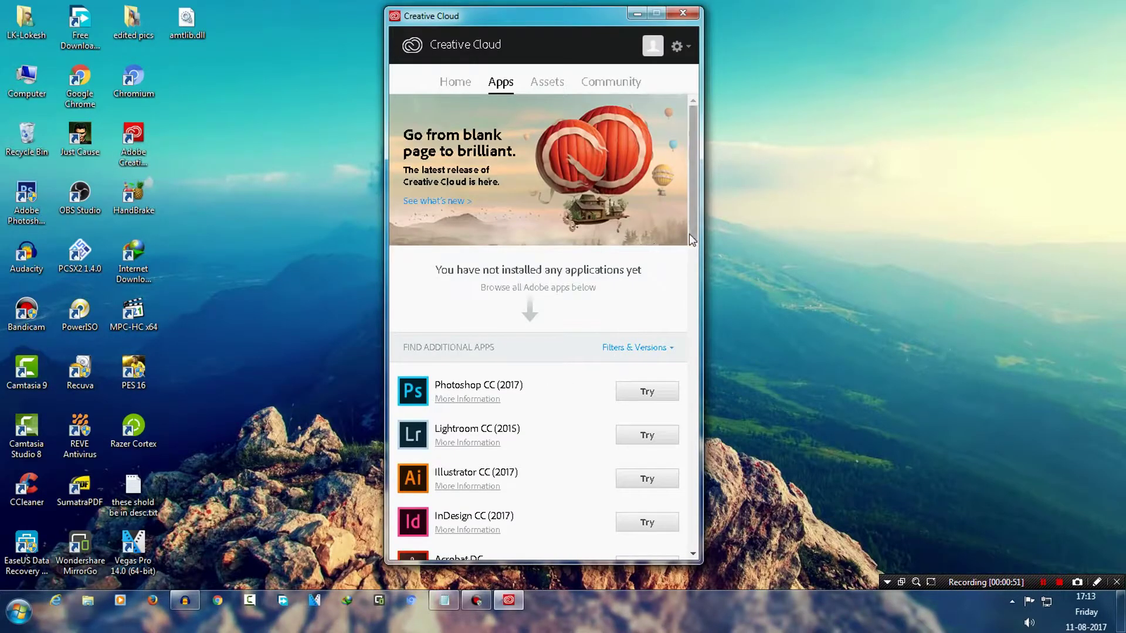
{"action": "left_click_drag", "start_coordinate": [693, 176], "coordinate": [695, 370]}
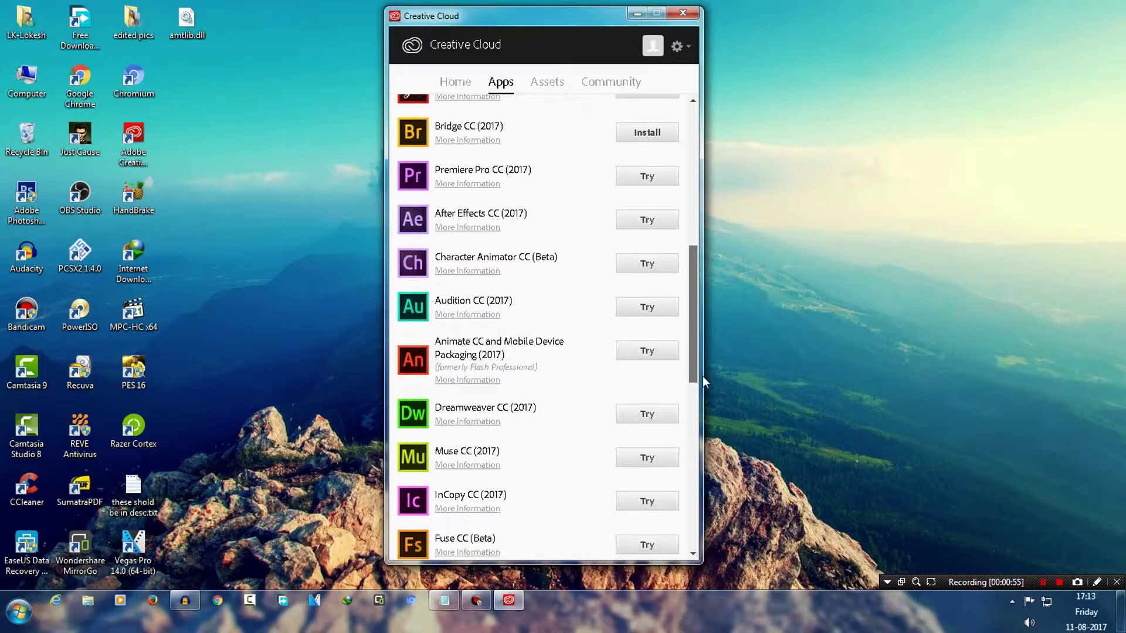
{"action": "mouse_move", "coordinate": [695, 370]}
{"action": "left_mouse_down"}
{"action": "mouse_move", "coordinate": [692, 544]}
{"action": "mouse_move", "coordinate": [690, 260]}
{"action": "left_mouse_up"}
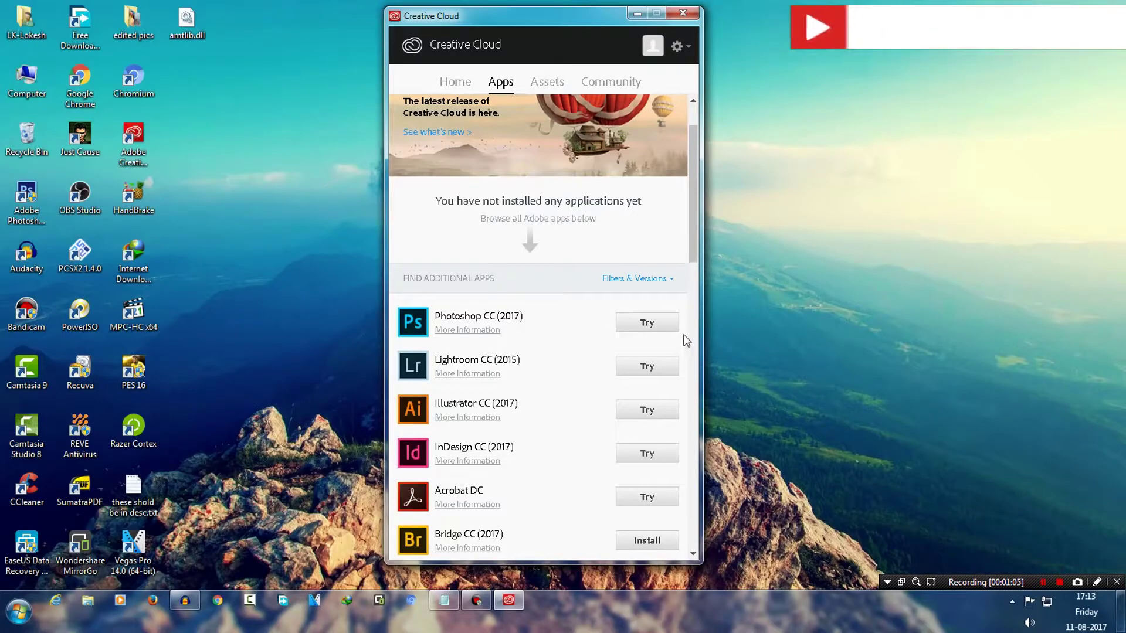
- Start the Photoshop CC (2017) trial install and cancel it at 3%
{"action": "left_click", "coordinate": [648, 322]}
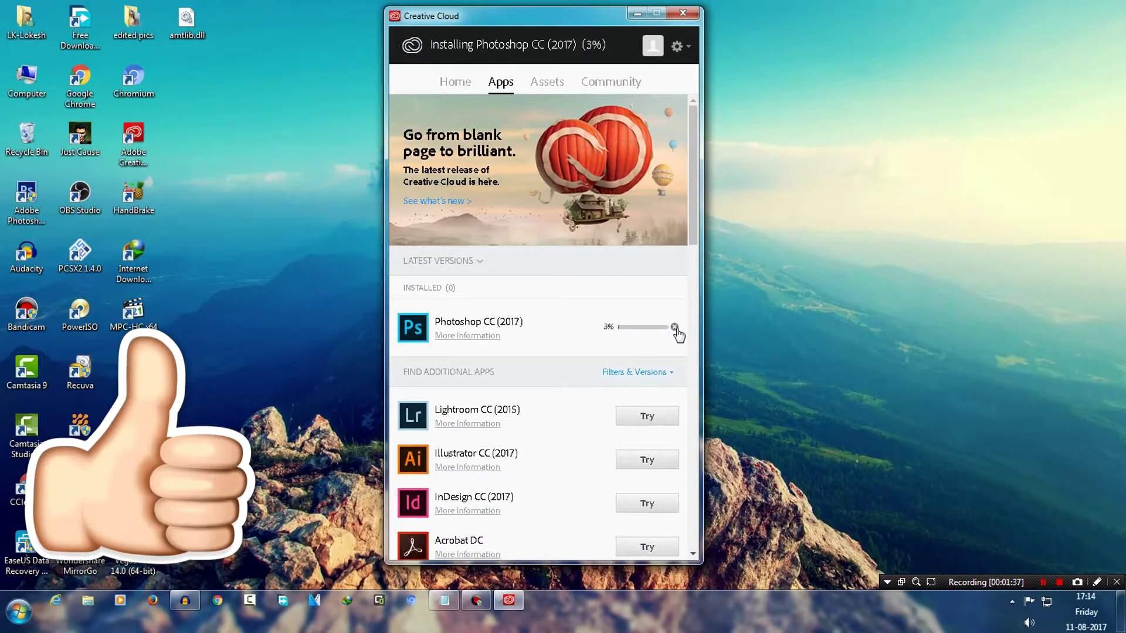
{"action": "left_click", "coordinate": [676, 331]}
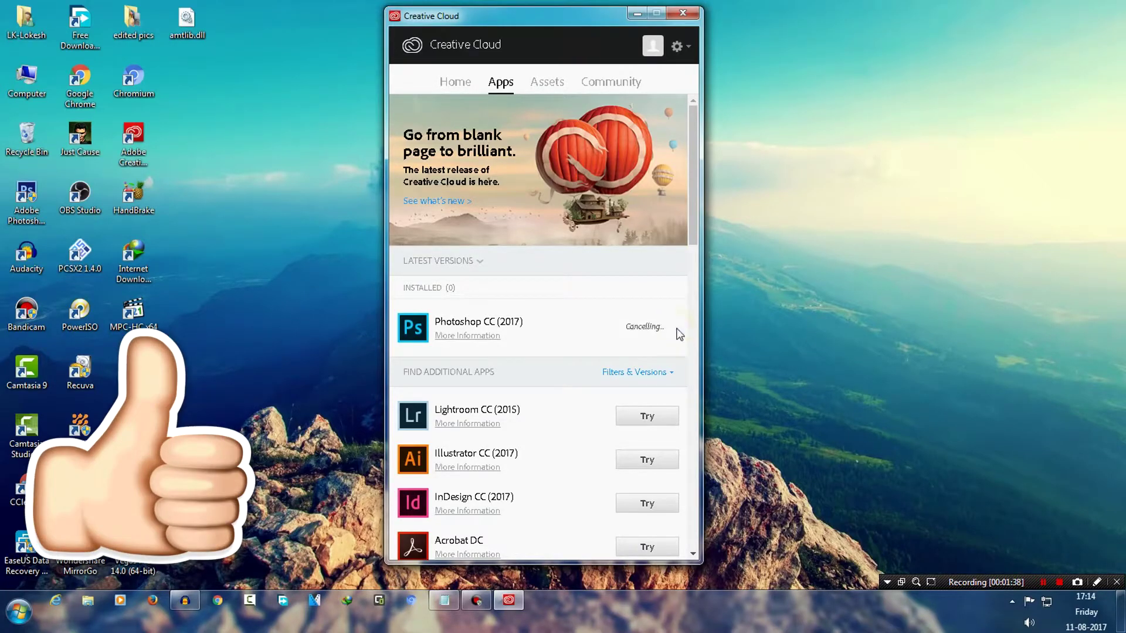
- Close Creative Cloud, clear the desktop selection, and open Computer
{"action": "left_click", "coordinate": [682, 19]}
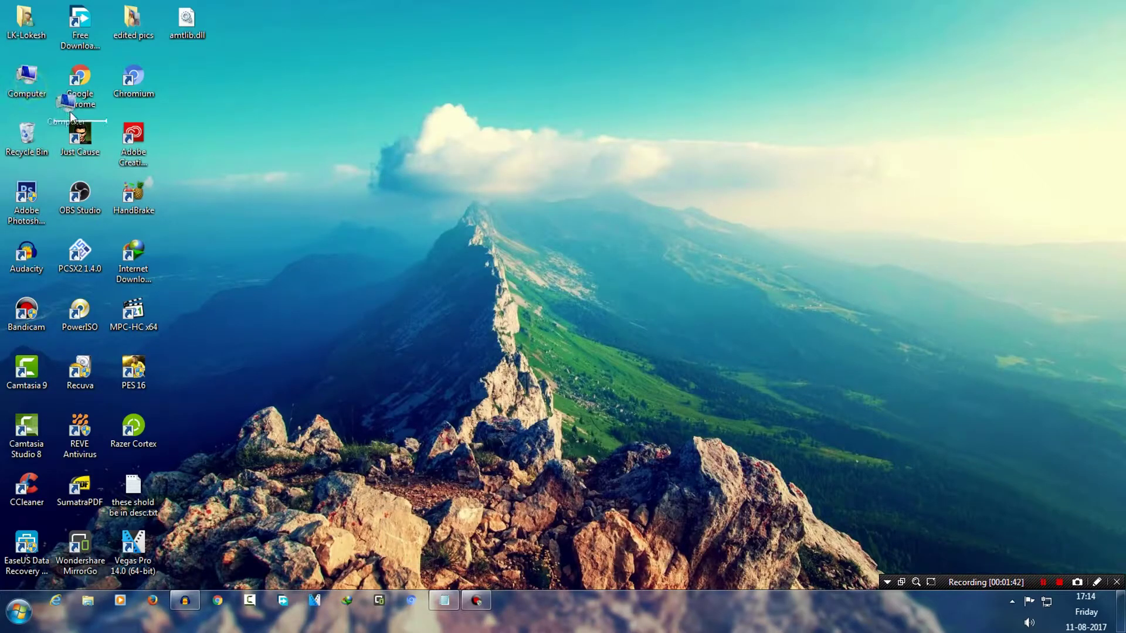
{"action": "left_click", "coordinate": [188, 25]}
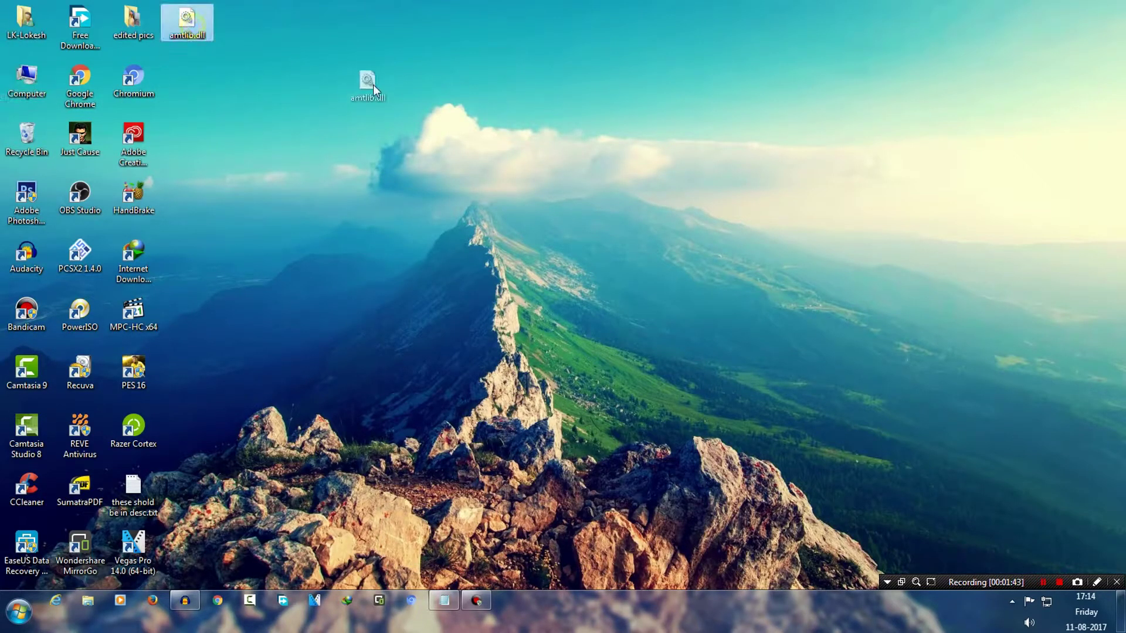
{"action": "left_click", "coordinate": [192, 81]}
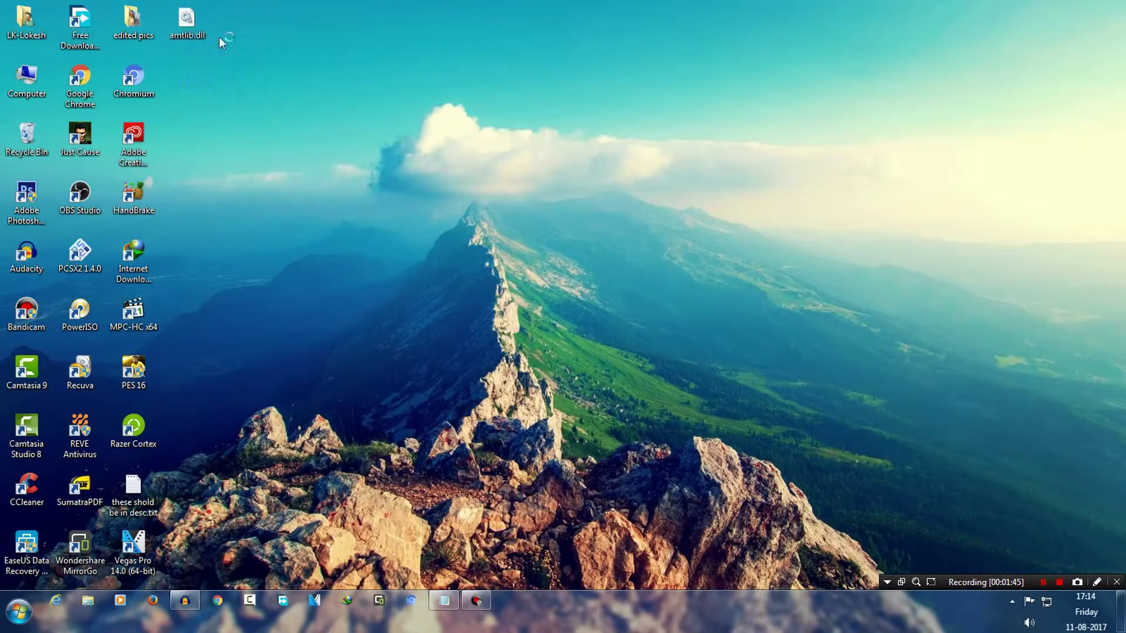
{"action": "right_click", "coordinate": [20, 95]}
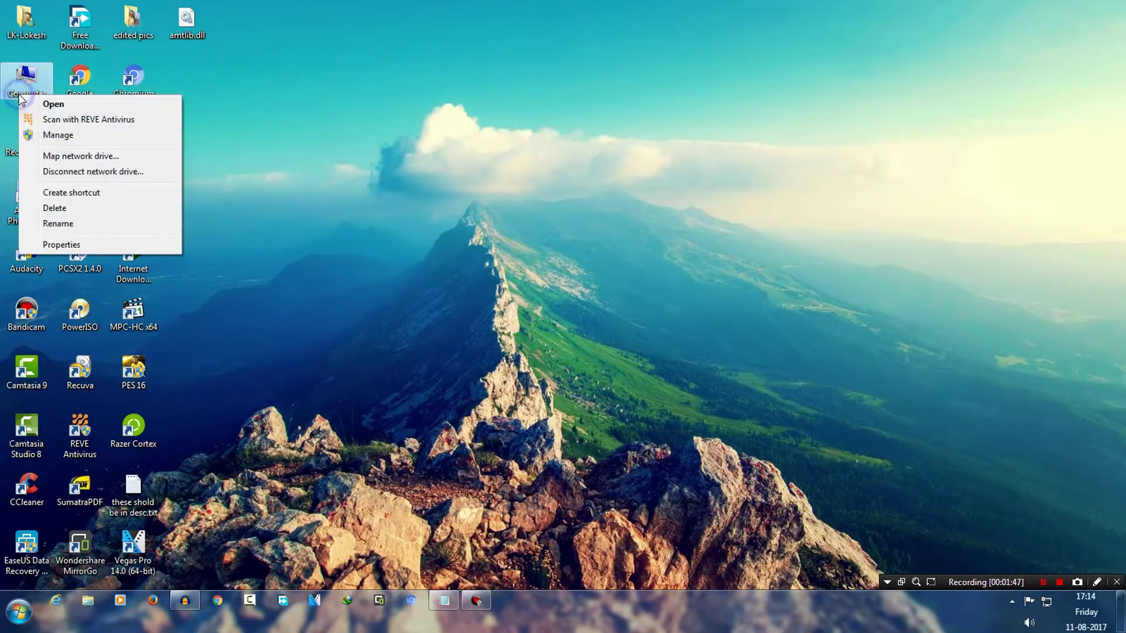
{"action": "left_click", "coordinate": [52, 104]}
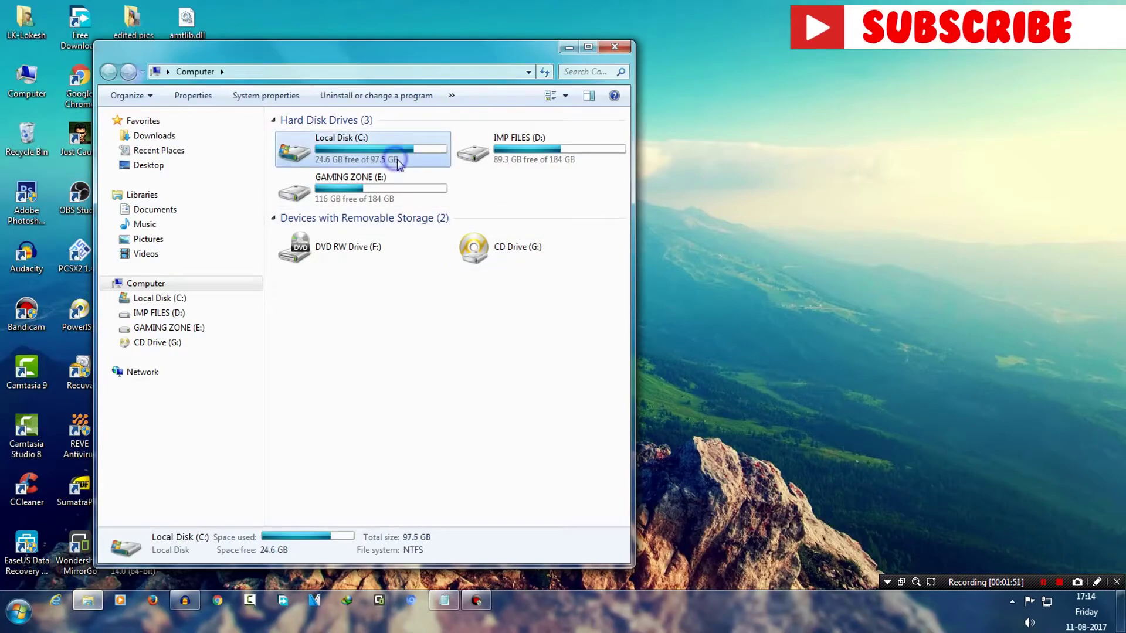
- Browse through Local Disk (C:) and Program Files into the Adobe folder
{"action": "right_click", "coordinate": [393, 158]}
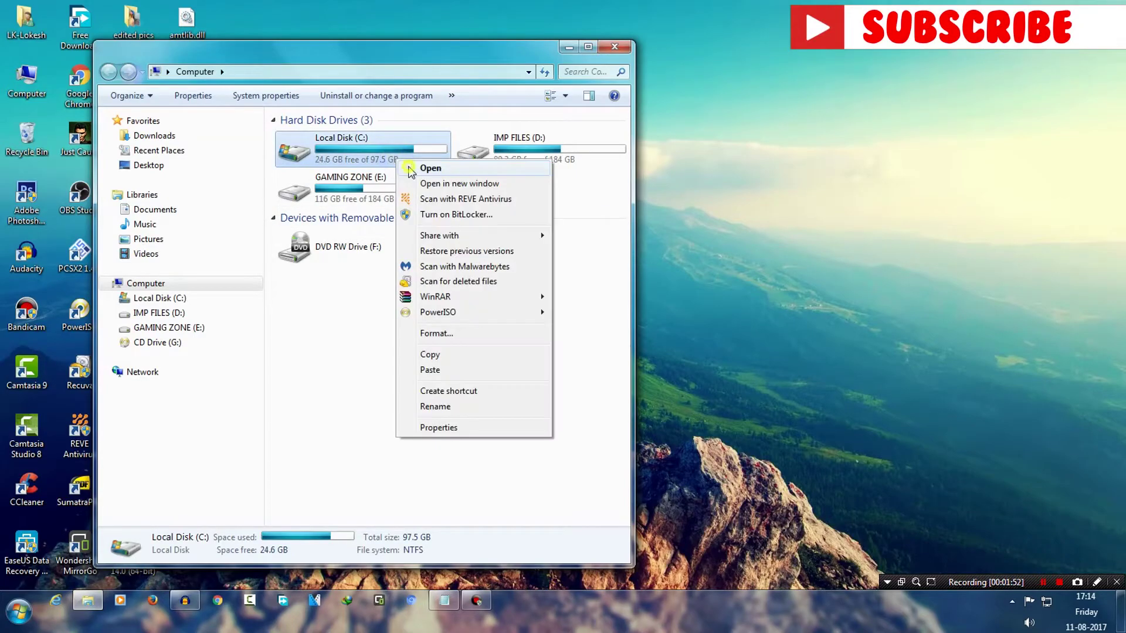
{"action": "left_click", "coordinate": [414, 156]}
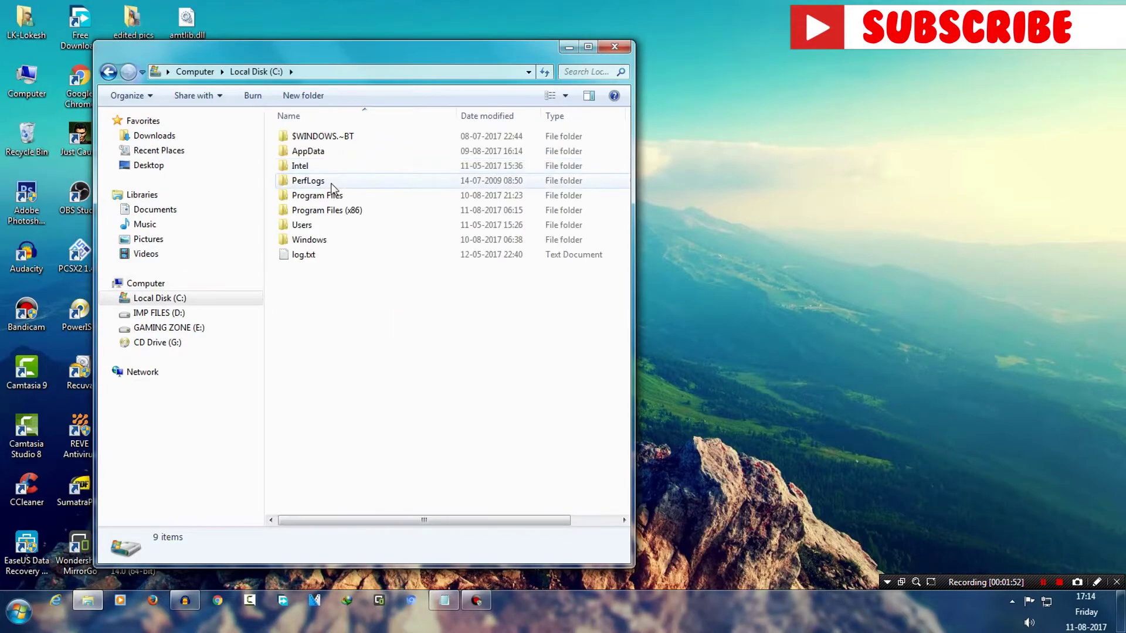
{"action": "right_click", "coordinate": [402, 194]}
{"action": "left_click", "coordinate": [421, 207]}
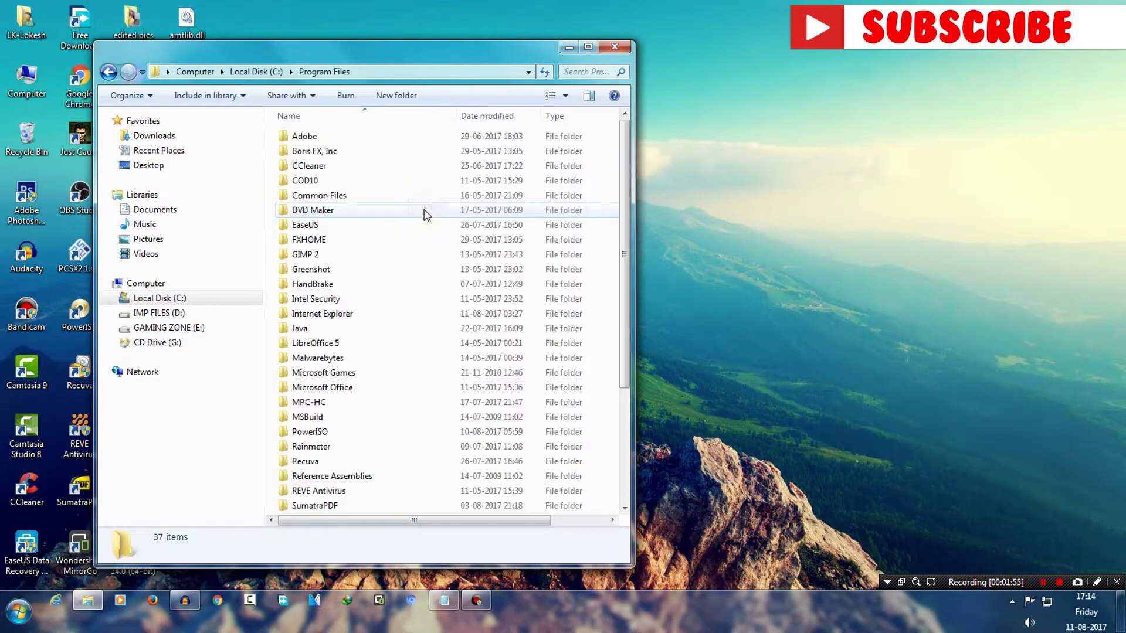
{"action": "right_click", "coordinate": [387, 136]}
{"action": "left_click", "coordinate": [408, 145]}
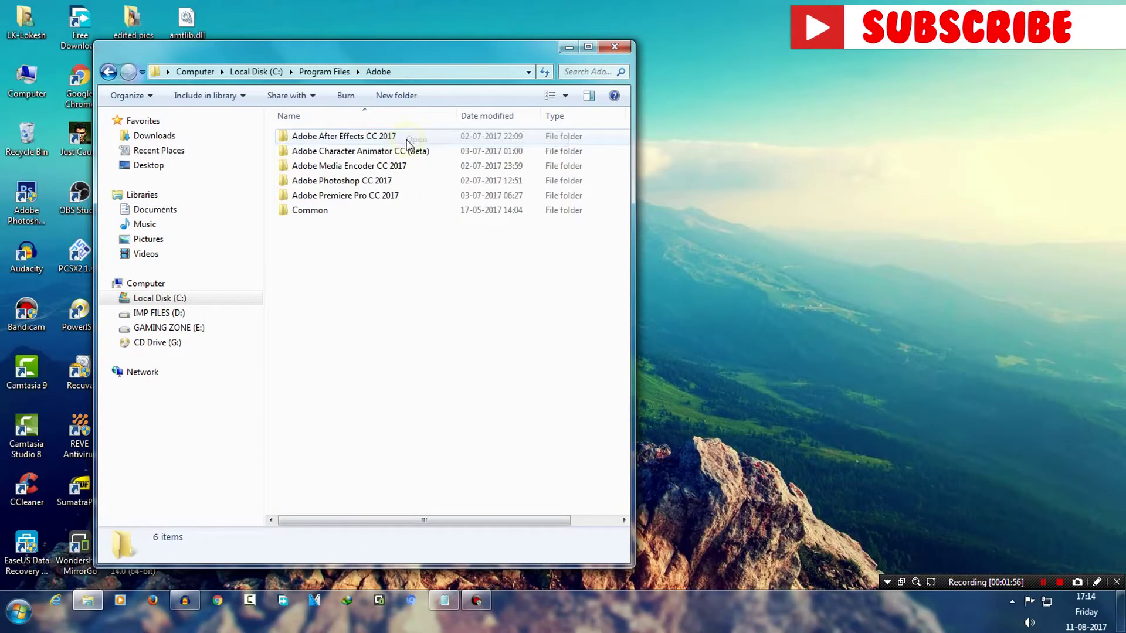
- Open the Adobe Photoshop CC 2017 folder and snap its window to the right half
{"action": "right_click", "coordinate": [396, 182]}
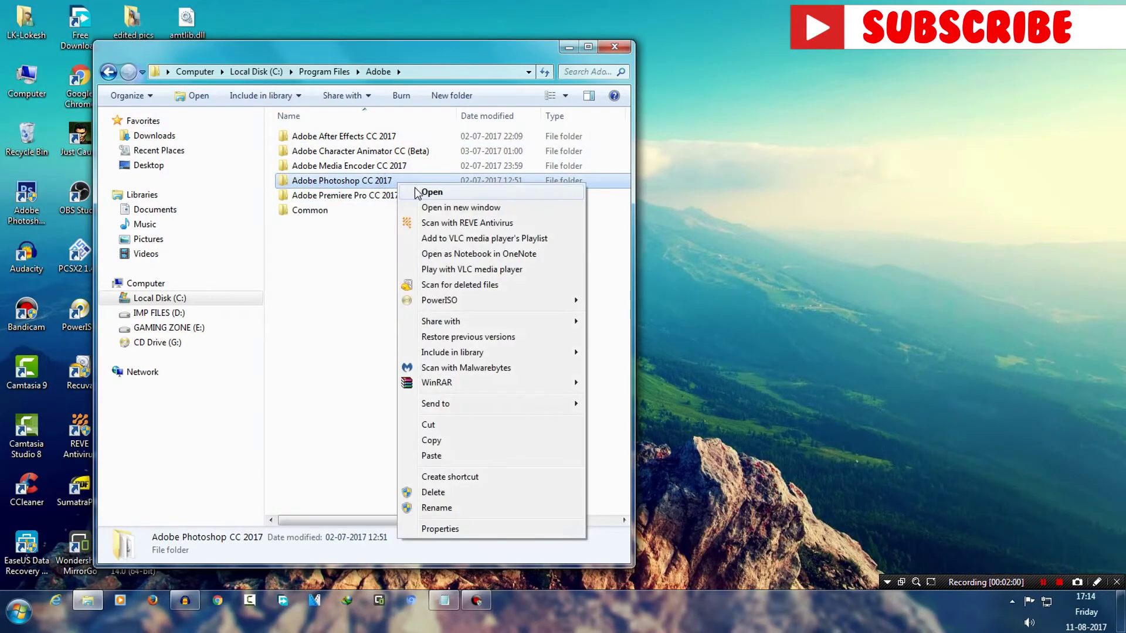
{"action": "left_click", "coordinate": [370, 281]}
{"action": "left_click", "coordinate": [378, 195]}
{"action": "left_click", "coordinate": [387, 166]}
{"action": "left_click", "coordinate": [414, 180]}
{"action": "left_click", "coordinate": [414, 152]}
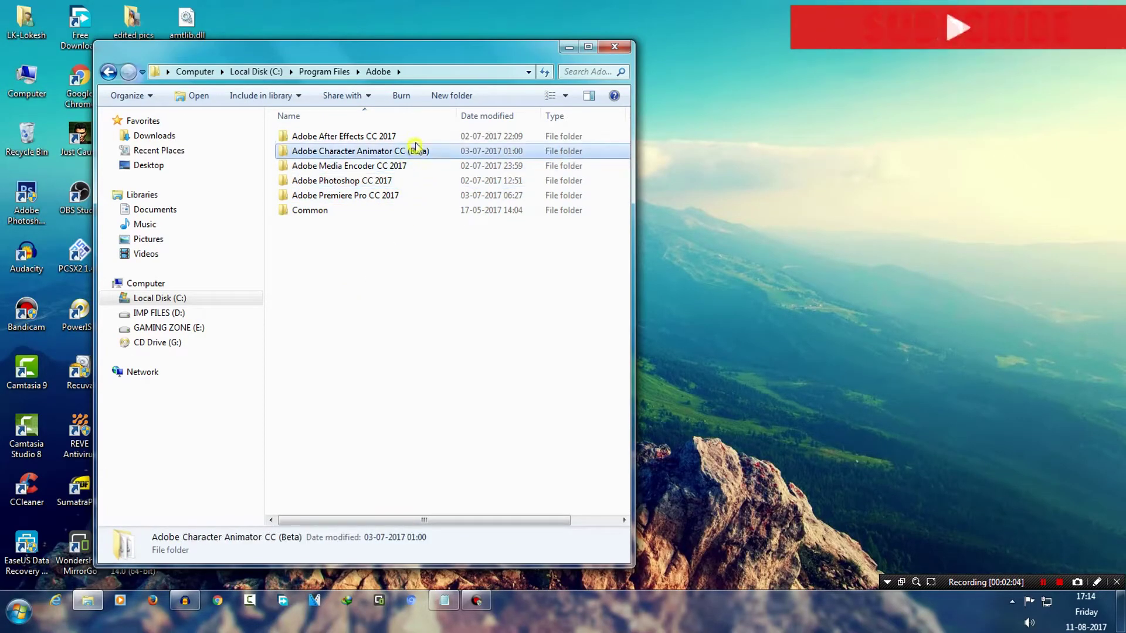
{"action": "left_click", "coordinate": [387, 137]}
{"action": "left_click", "coordinate": [405, 180]}
{"action": "right_click", "coordinate": [406, 180]}
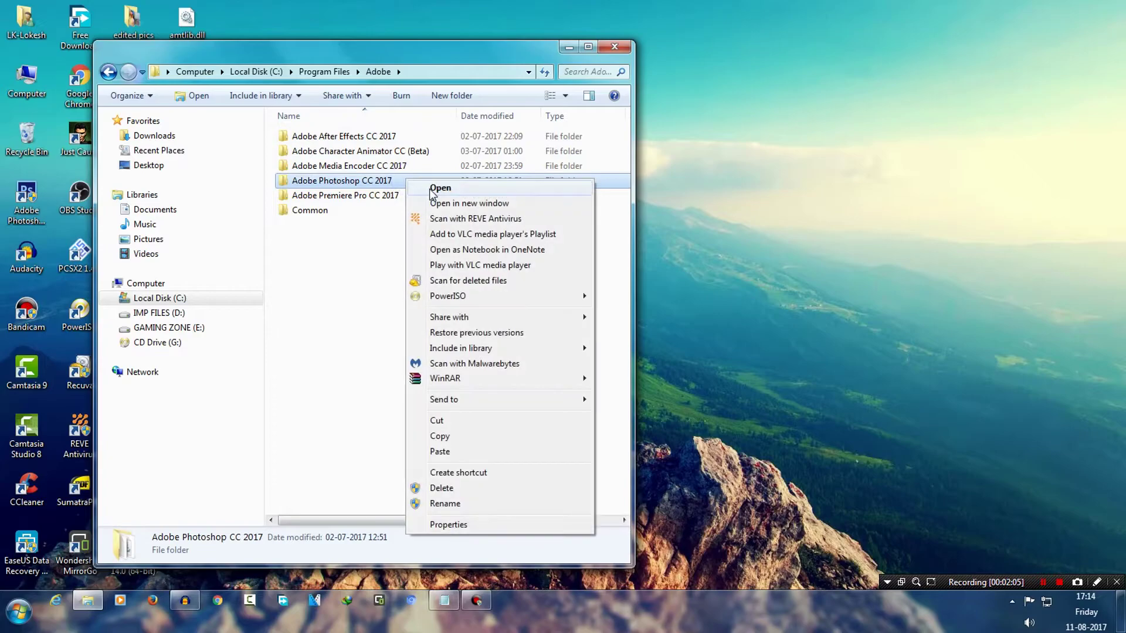
{"action": "left_click", "coordinate": [445, 189]}
{"action": "left_click_drag", "start_coordinate": [344, 57], "coordinate": [1124, 61]}
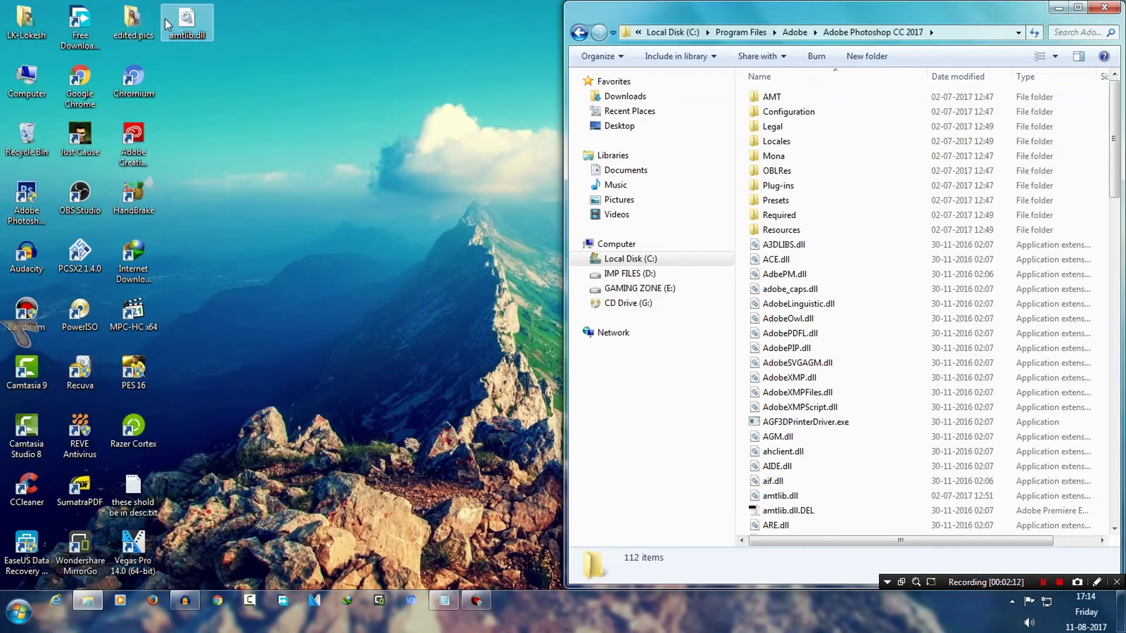
- Copy amtlib.dll from the desktop and paste it into the Photoshop CC 2017 folder
{"action": "right_click", "coordinate": [186, 21]}
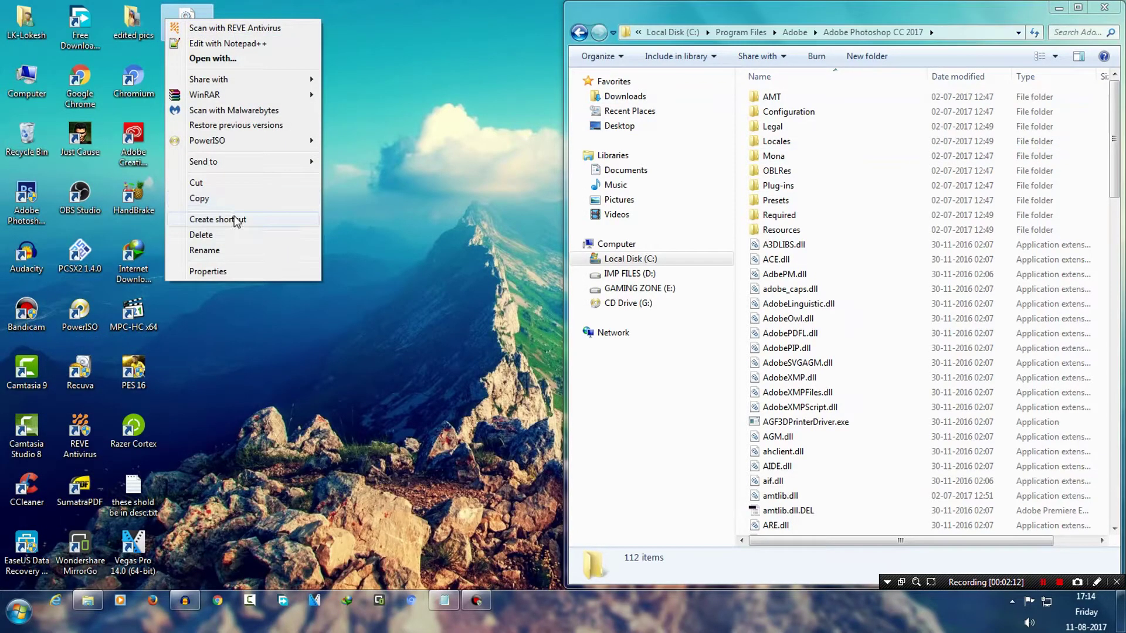
{"action": "left_click", "coordinate": [199, 199]}
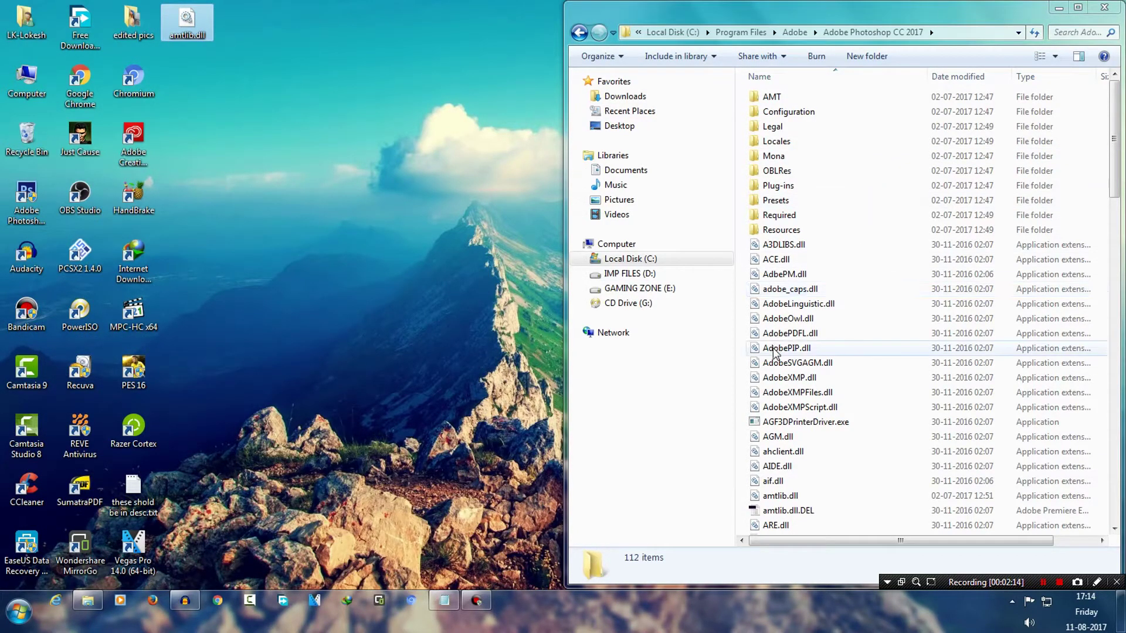
{"action": "right_click", "coordinate": [847, 196]}
{"action": "left_click", "coordinate": [880, 290]}
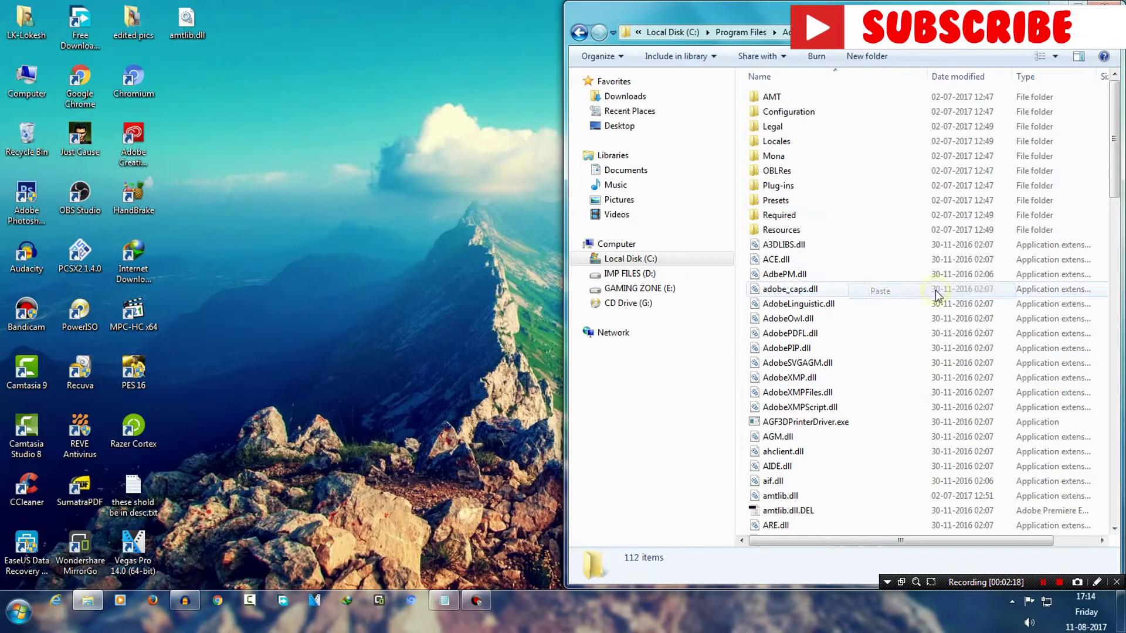
- Move the file-conflict prompt aside, dismiss it, and close the Explorer window
{"action": "left_click_drag", "start_coordinate": [509, 137], "coordinate": [392, 110]}
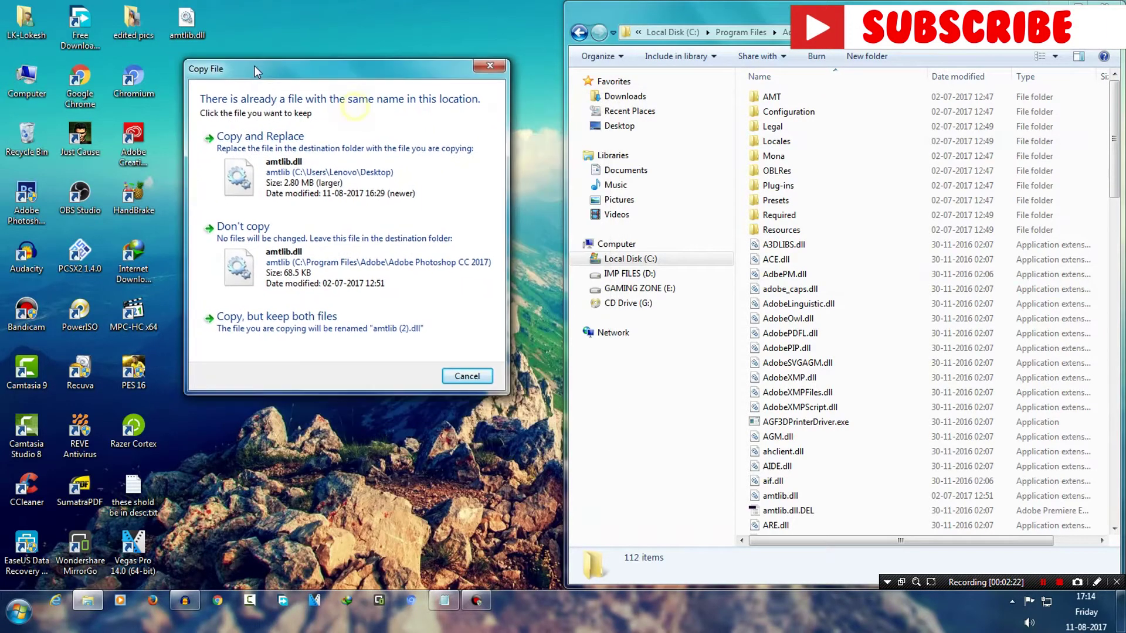
{"action": "left_click_drag", "start_coordinate": [358, 111], "coordinate": [306, 122]}
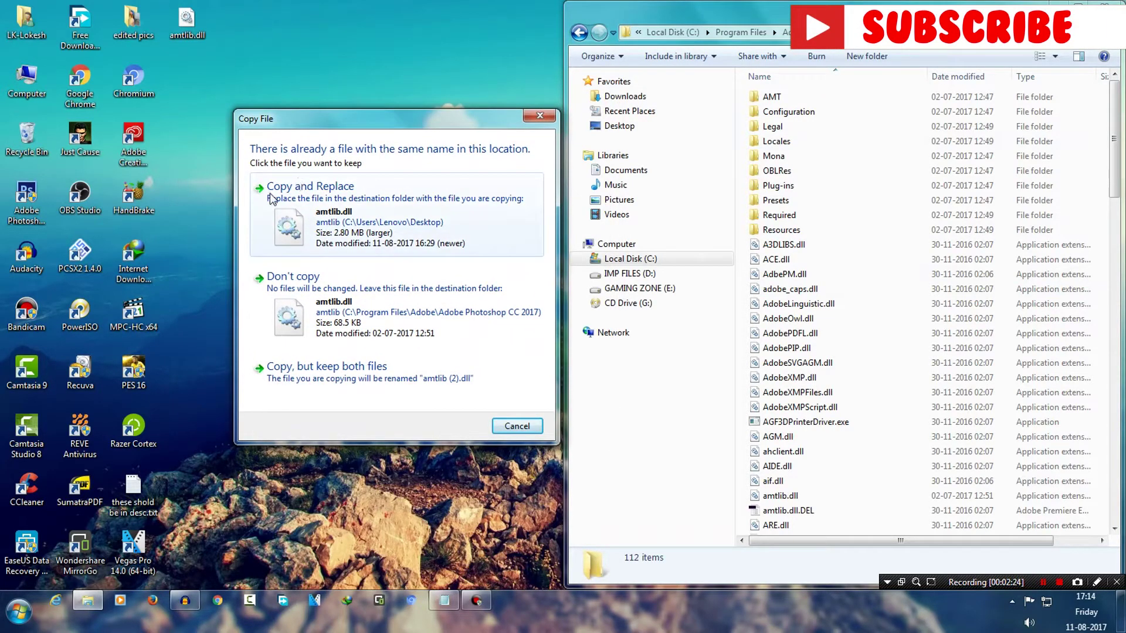
{"action": "left_click", "coordinate": [535, 120]}
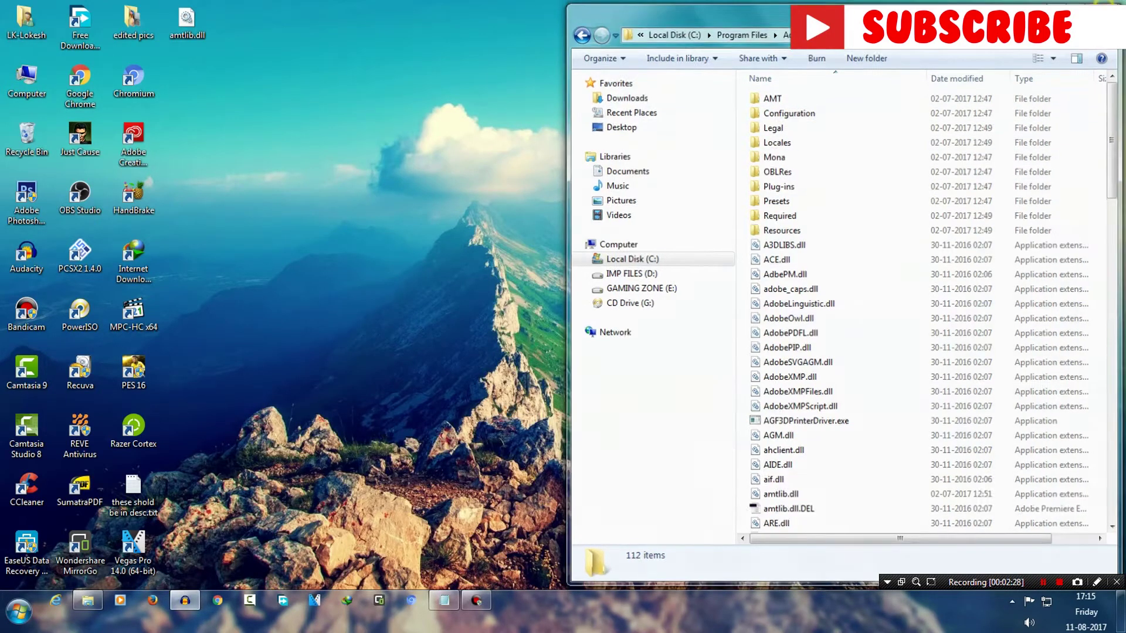
{"action": "key", "text": "alt+F4"}
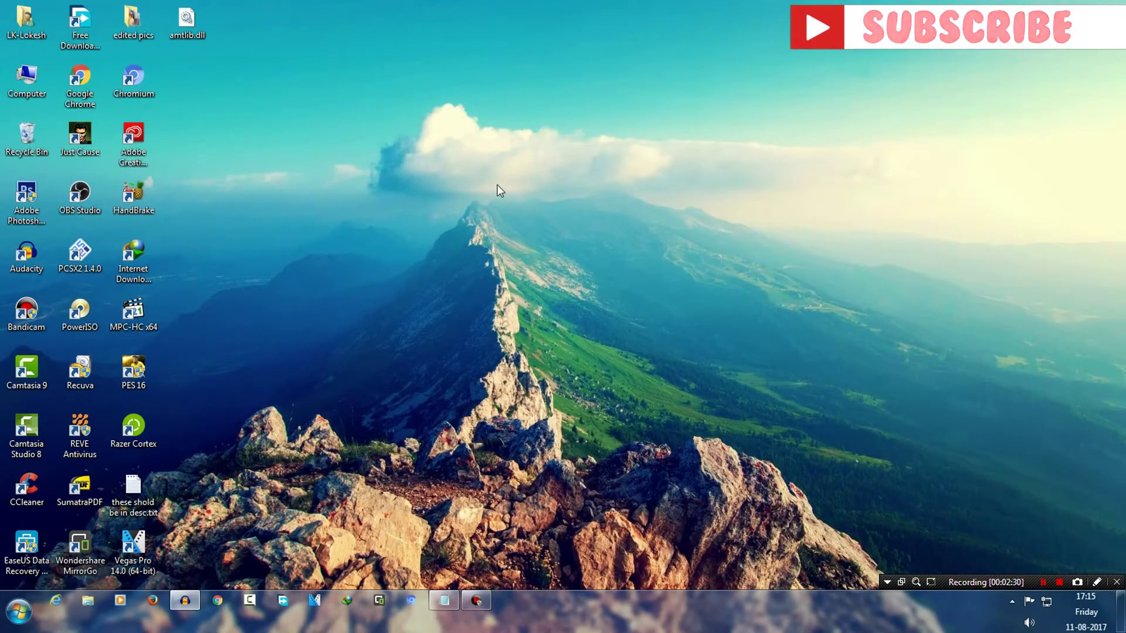